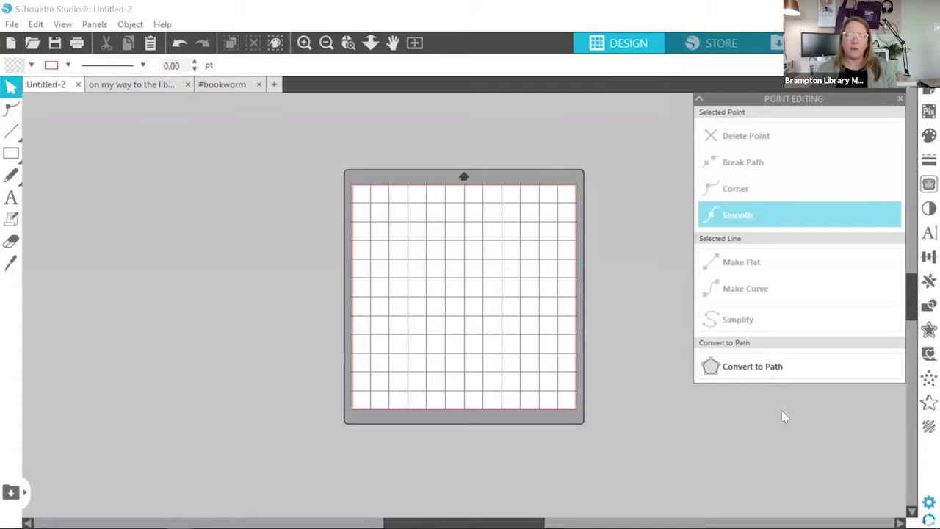
Try out the point-edit, polyline and text tools in the toolbar
left_click(10, 112)
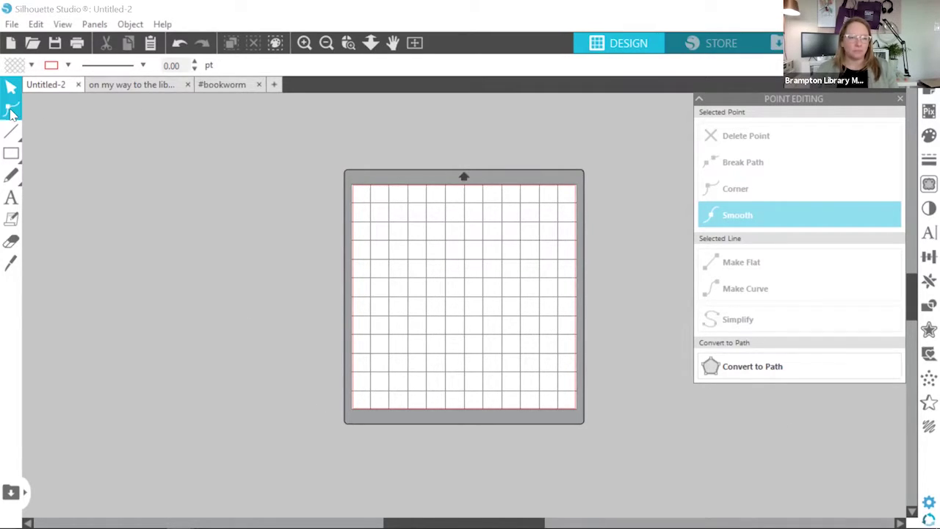
left_click(10, 130)
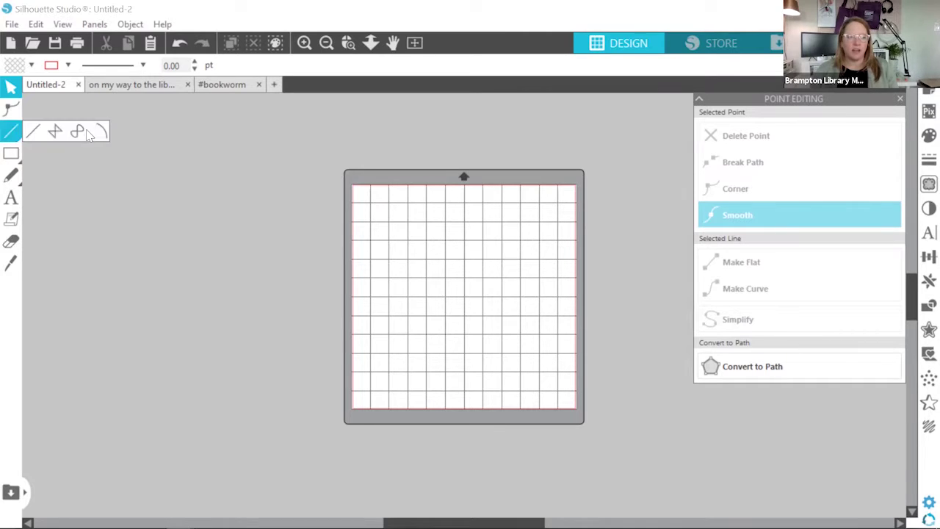
left_click(54, 131)
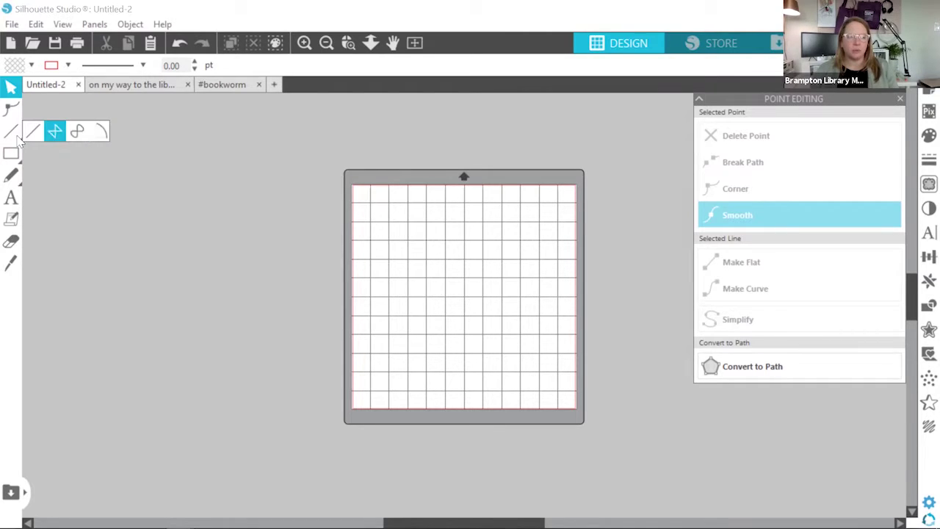
left_click(11, 197)
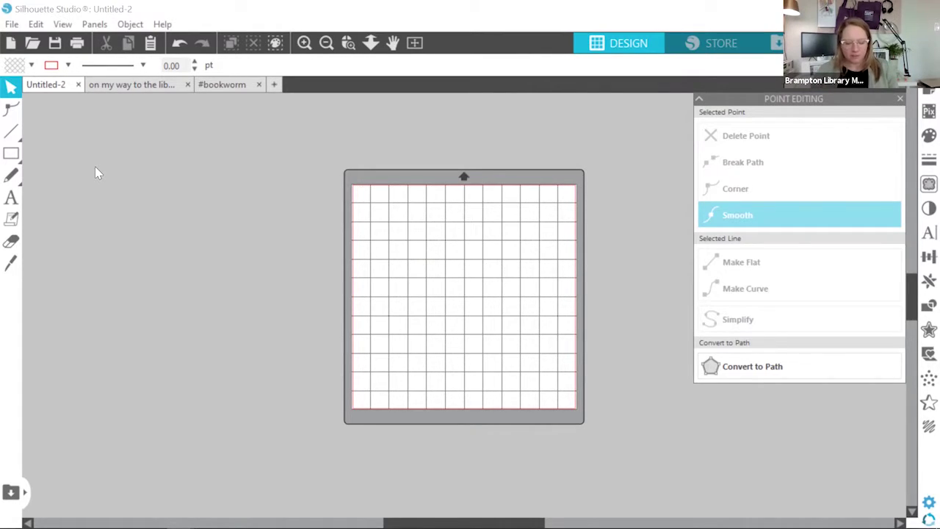
Draw a rectangle near the mat's top-left with the Rectangle tool
left_click(11, 109)
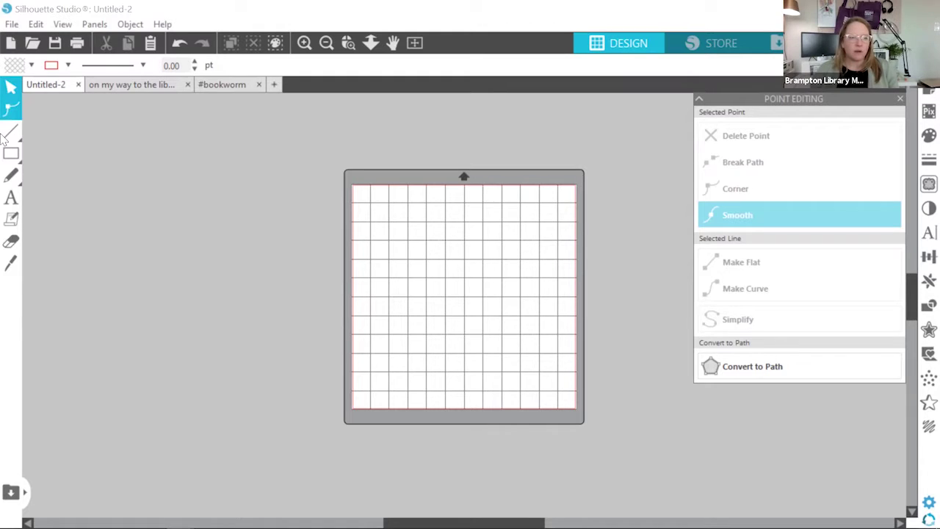
left_click(11, 154)
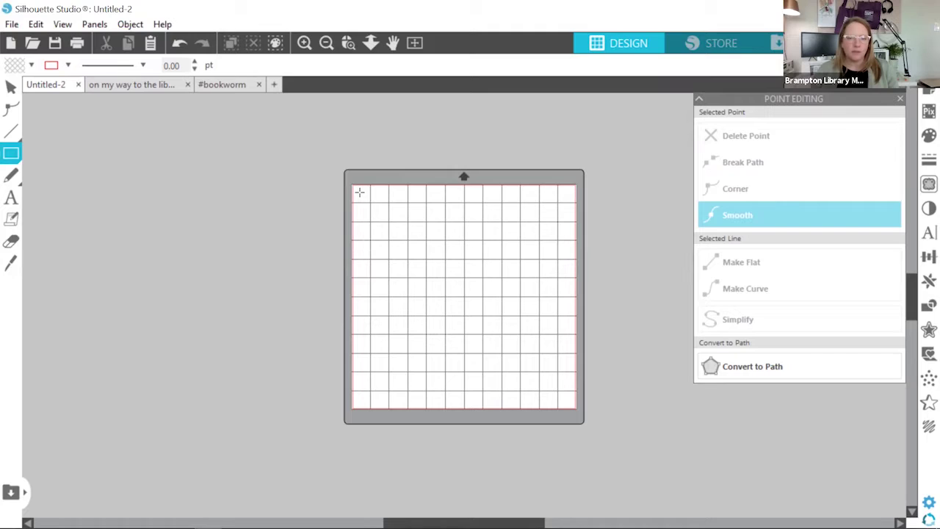
left_click_drag(360, 192, 436, 232)
left_click_drag(470, 270, 486, 274)
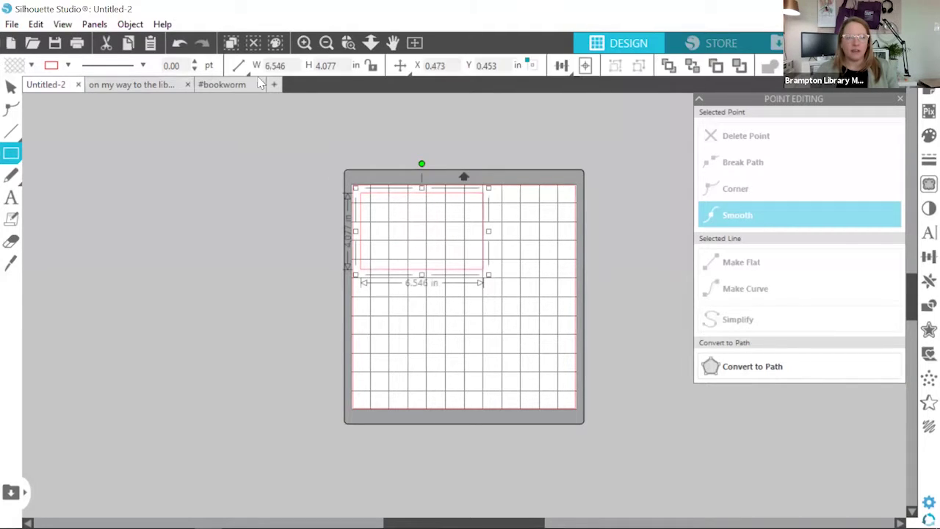
Size the rectangle to W 6 × H 5 in and move it fully onto the mat
left_click(272, 66)
type("6")
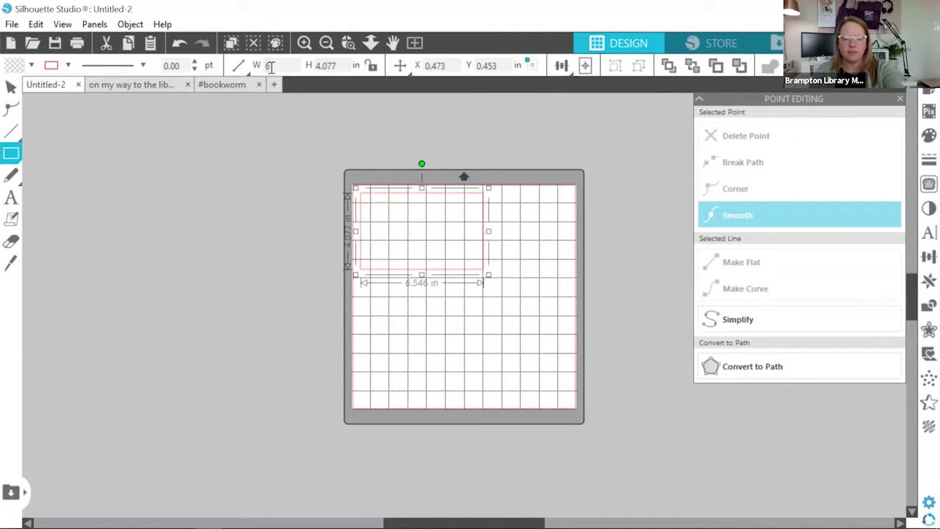
key("Tab")
type("5")
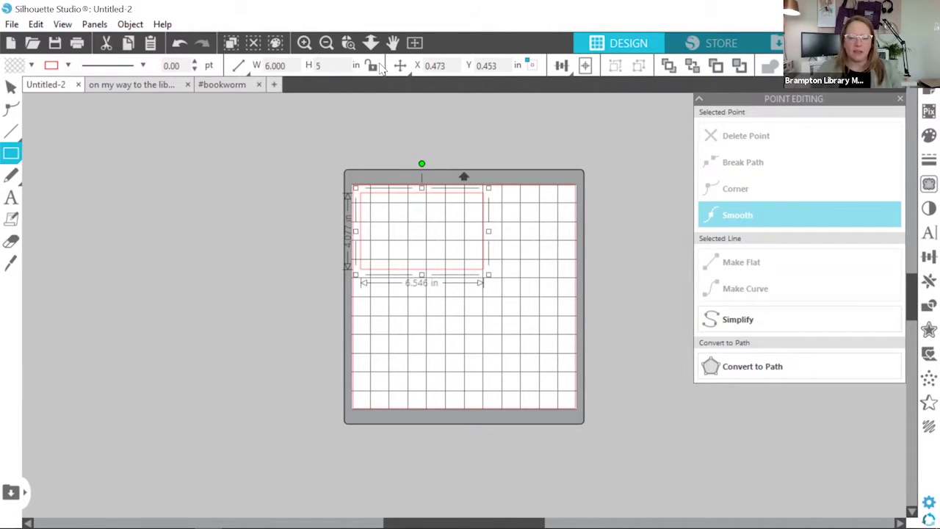
key("Return")
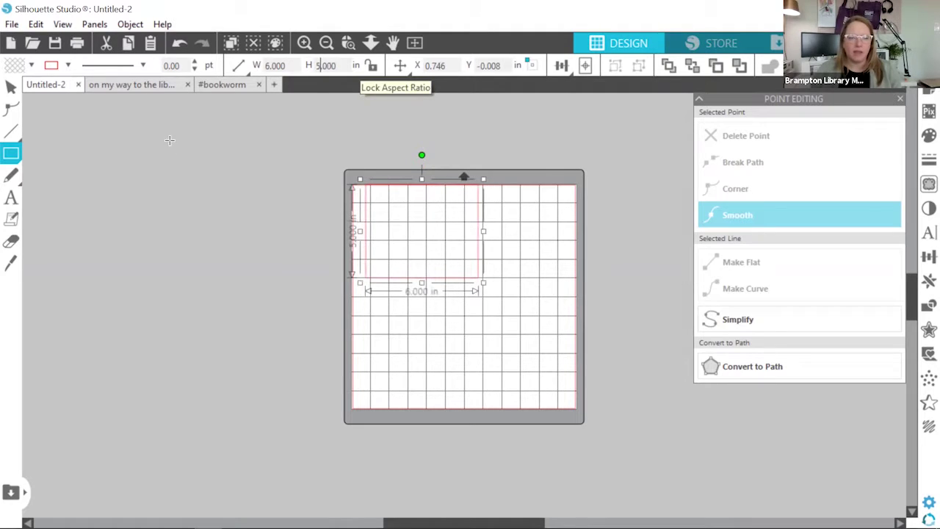
left_click(13, 87)
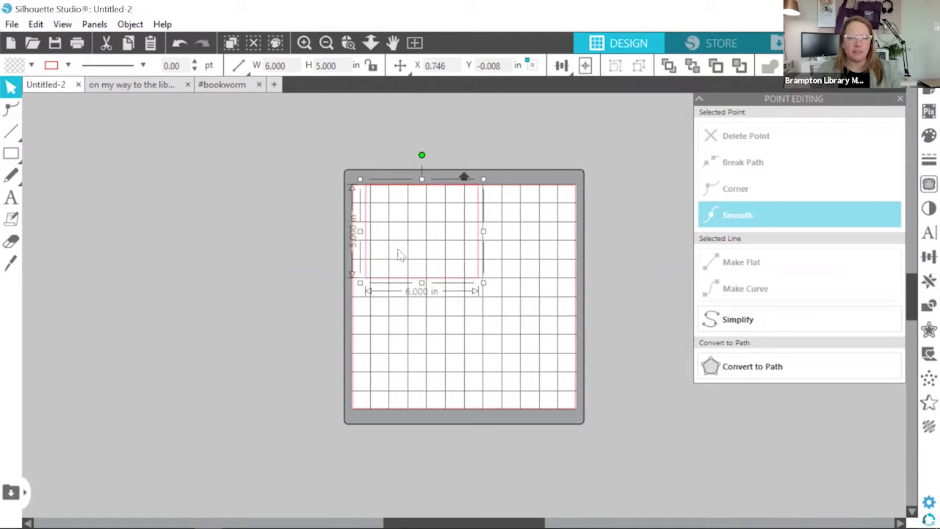
left_click_drag(412, 287, 414, 314)
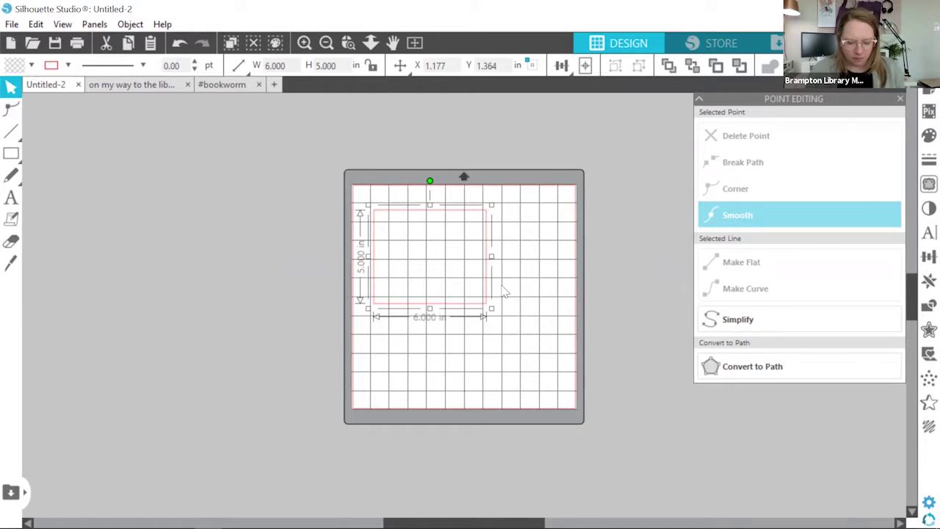
Start a text box inside the rectangle with the lines 'ON MY' and 'WAY'
left_click(17, 194)
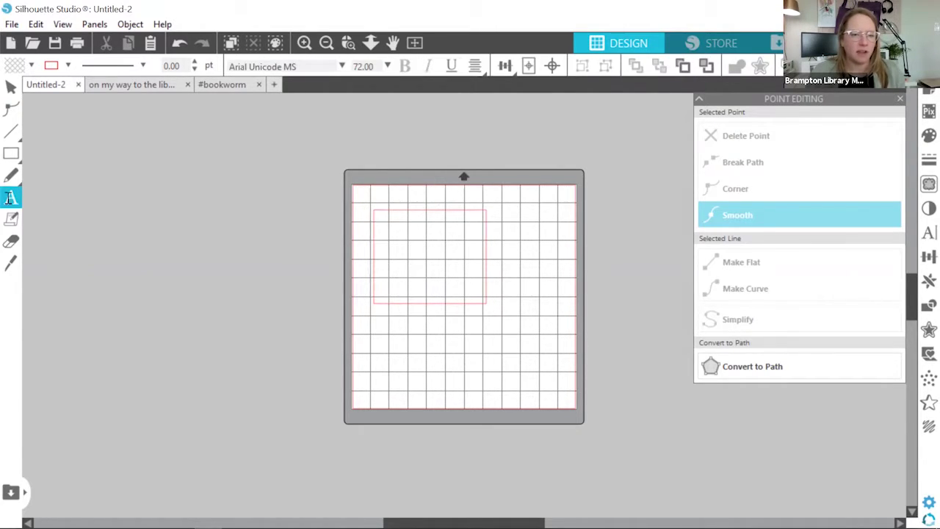
left_click(382, 231)
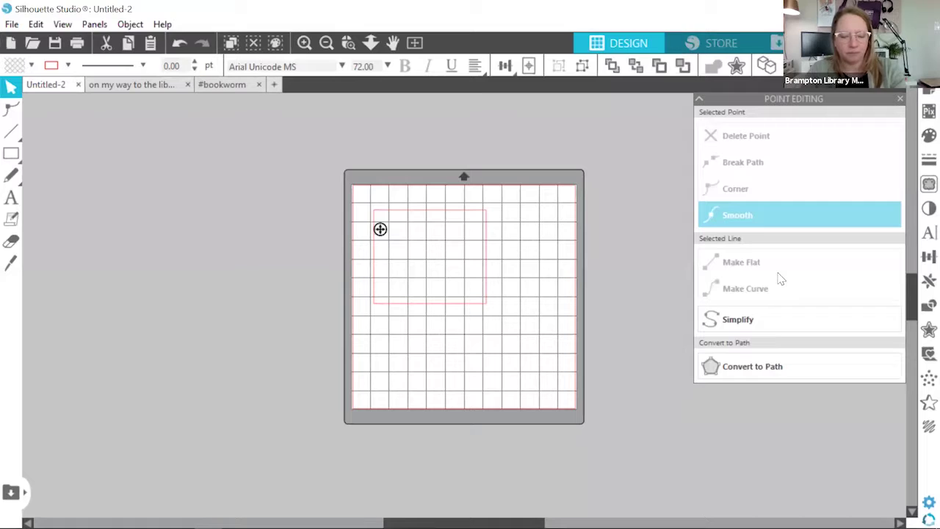
type("ON MY")
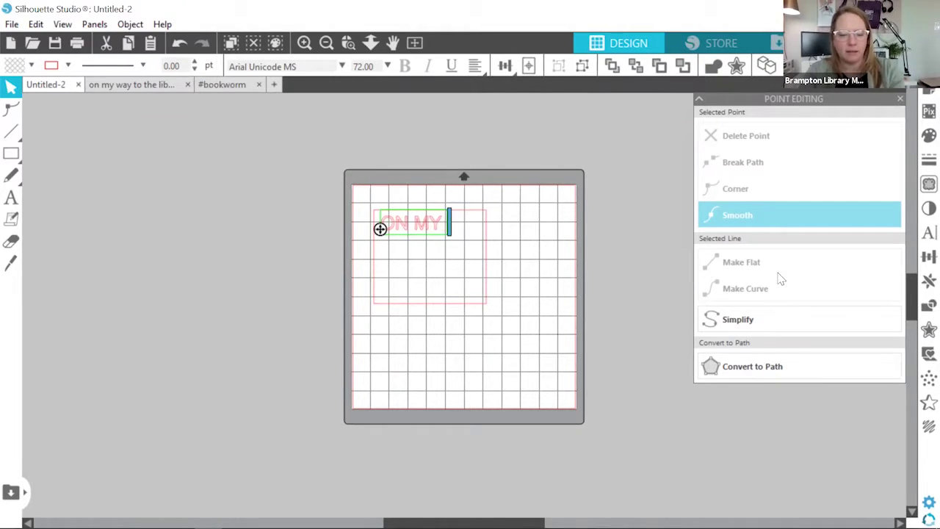
key("Return")
type("WAY")
Add the lines 'TO THE' and 'LIBRARY', then finish editing the text
key("Return")
type("TO THE")
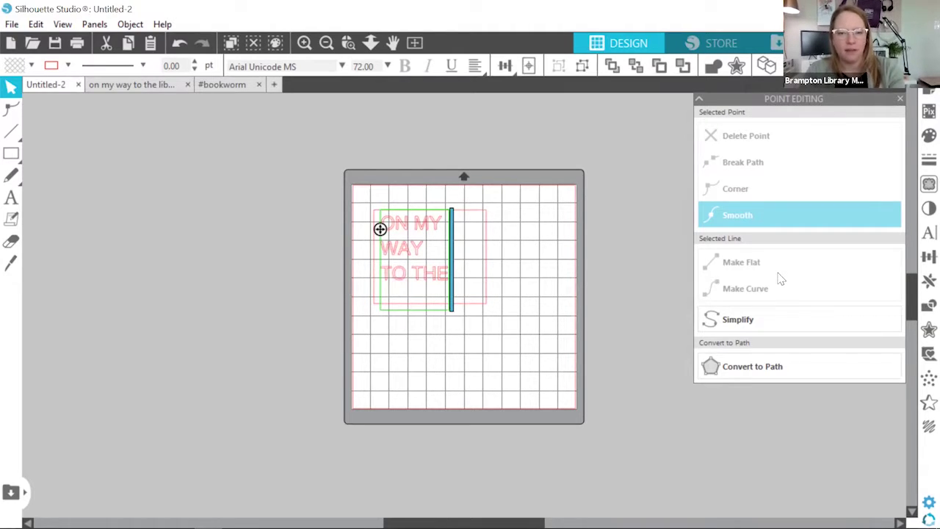
key("Return")
type("LIBRARY")
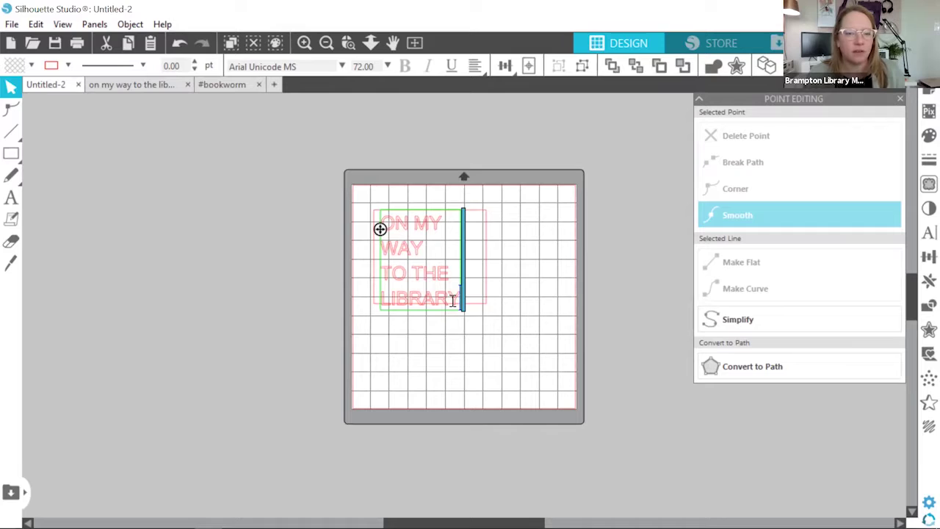
left_click_drag(453, 300, 414, 276)
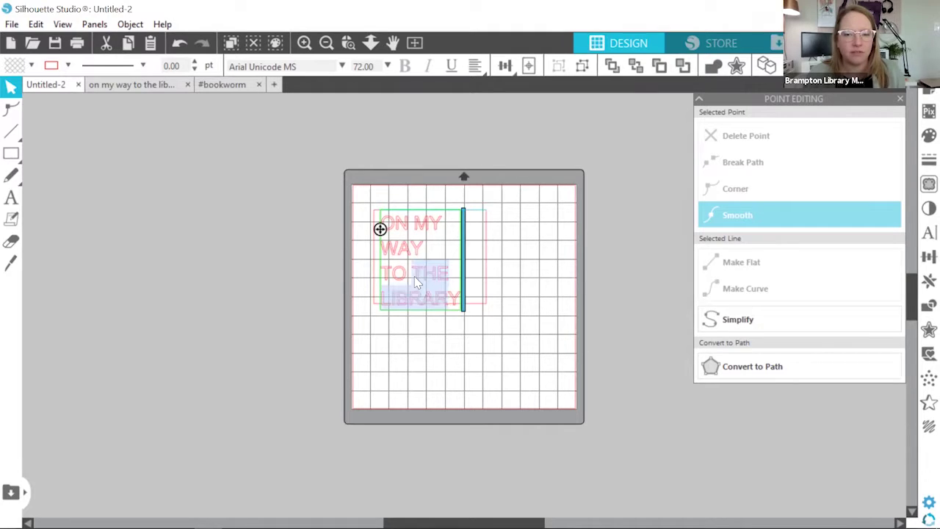
left_click(456, 297)
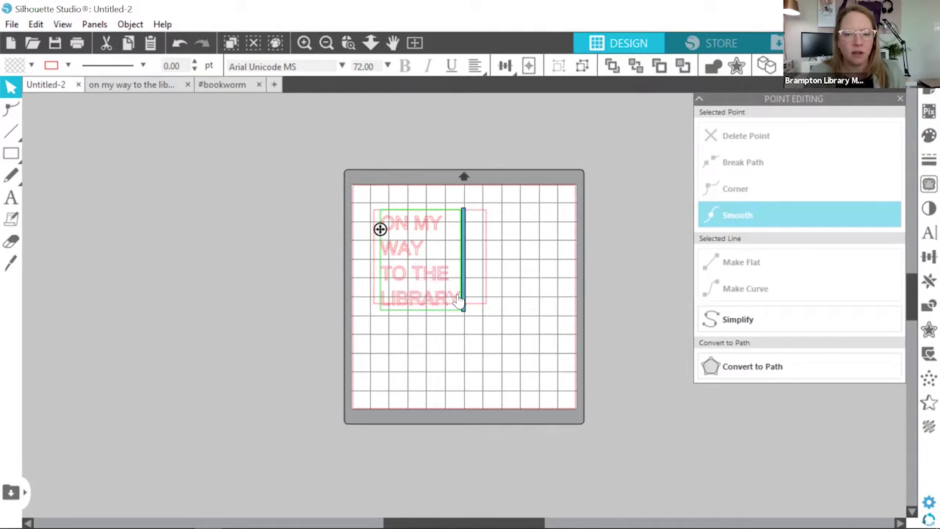
key("Escape")
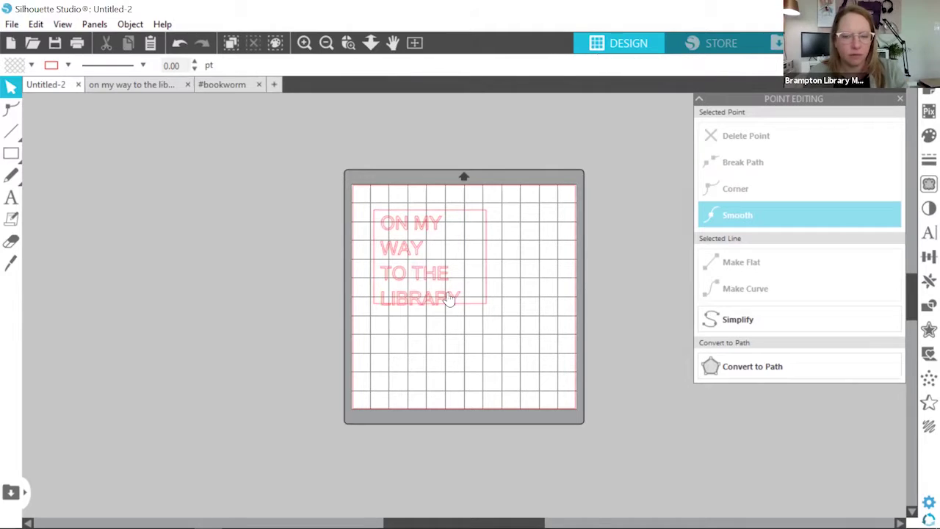
Set all the title text to Franklin Gothic Heavy and zoom in on it
left_click(450, 299)
double_click(459, 297)
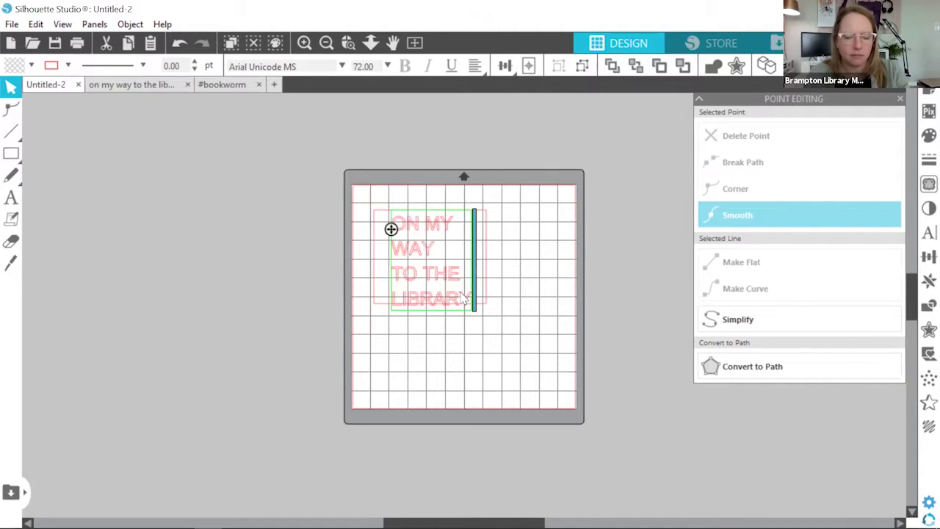
key("ctrl+a")
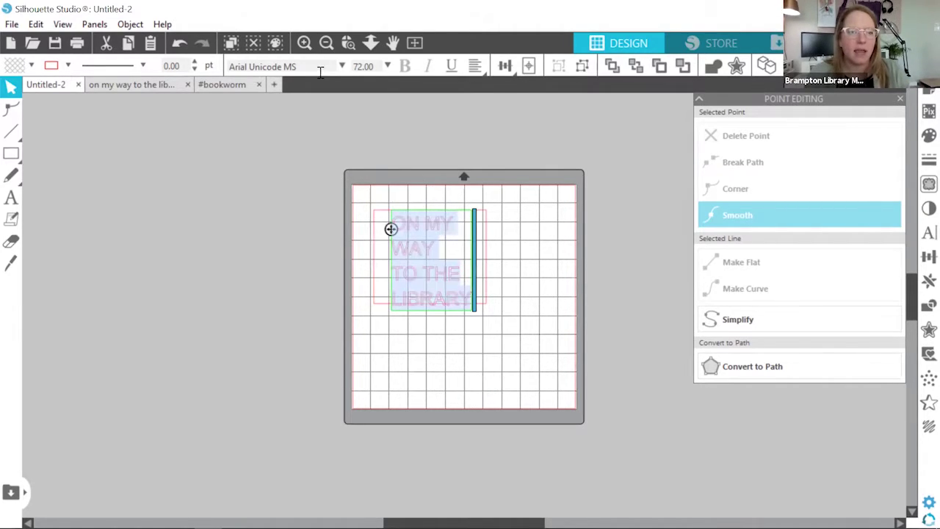
left_click(342, 67)
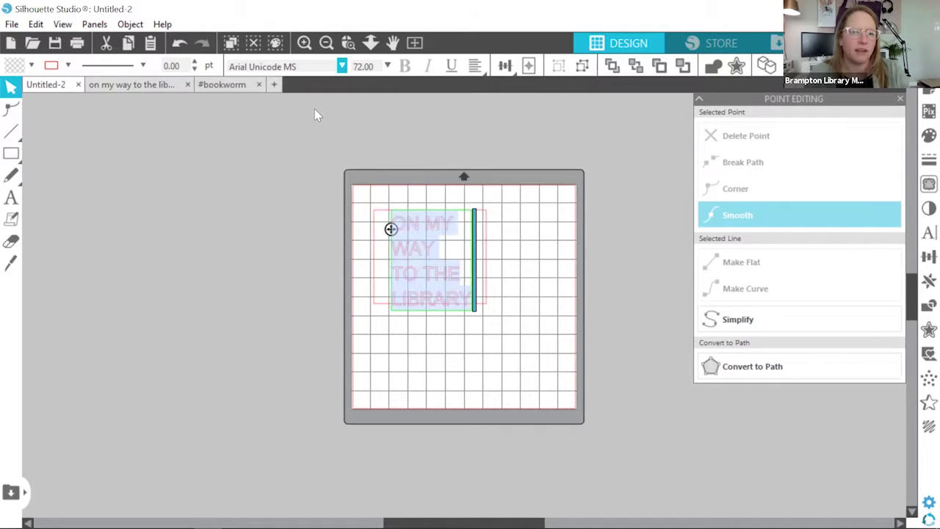
left_click(316, 106)
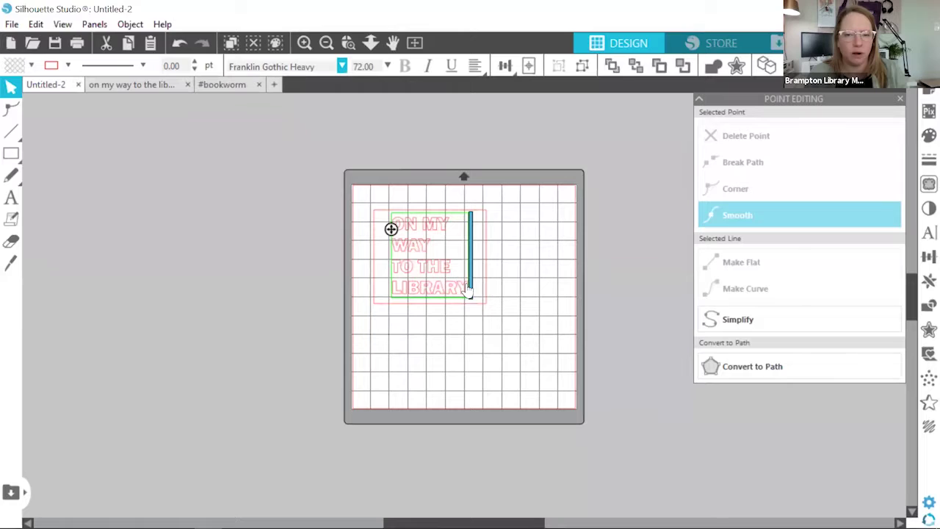
left_click_drag(461, 286, 391, 197)
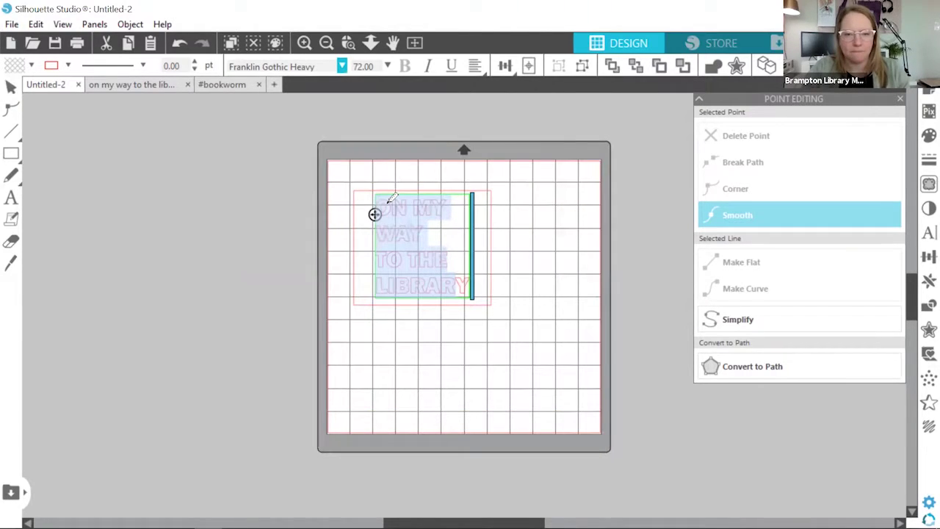
key("F2")
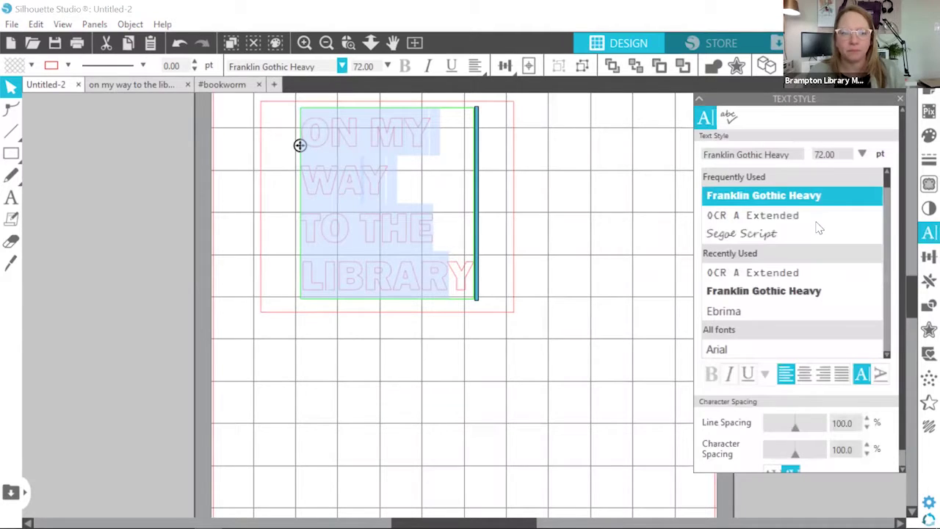
Reduce the title's line spacing to 70% in the Text Style panel
left_click(854, 350)
scroll(828, 435, "down", 2)
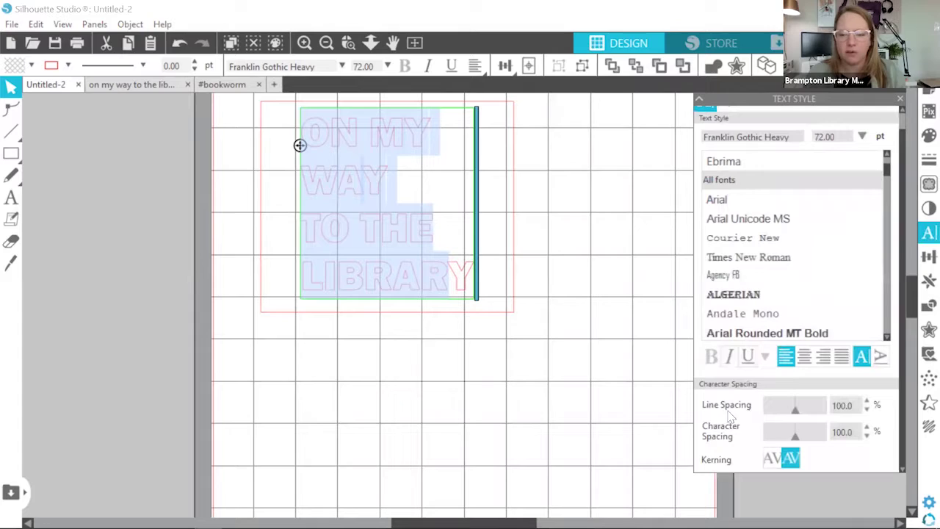
left_click(867, 411)
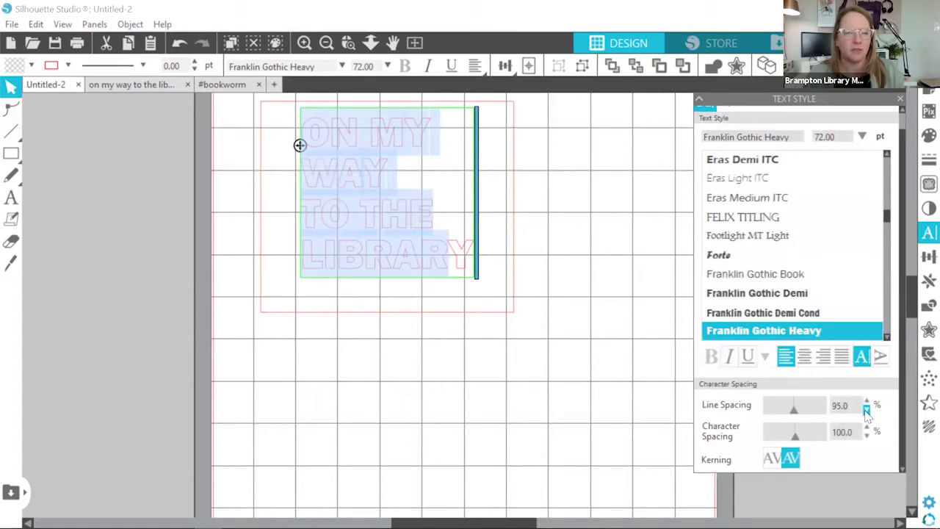
left_click(867, 412)
left_click(867, 412)
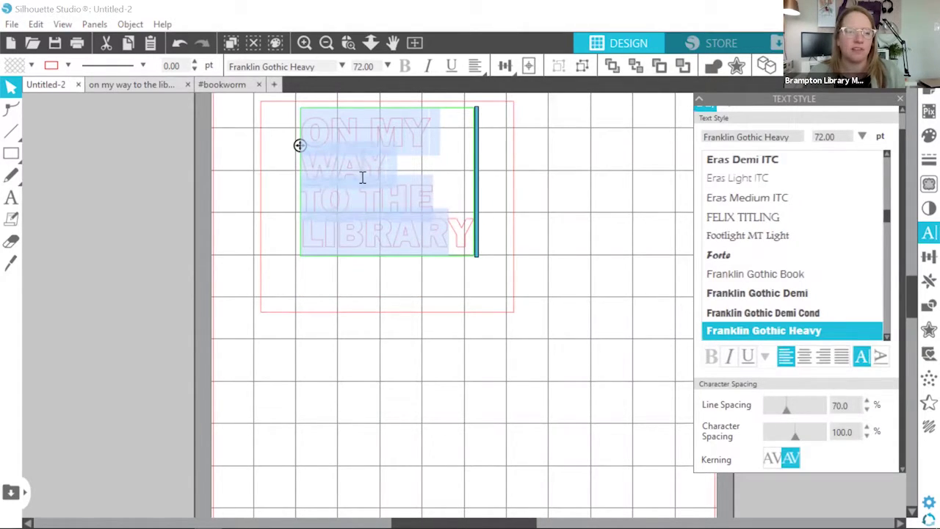
Shift the title left and enlarge it to fill the box, then view the 3-D lettering document
left_click(213, 174)
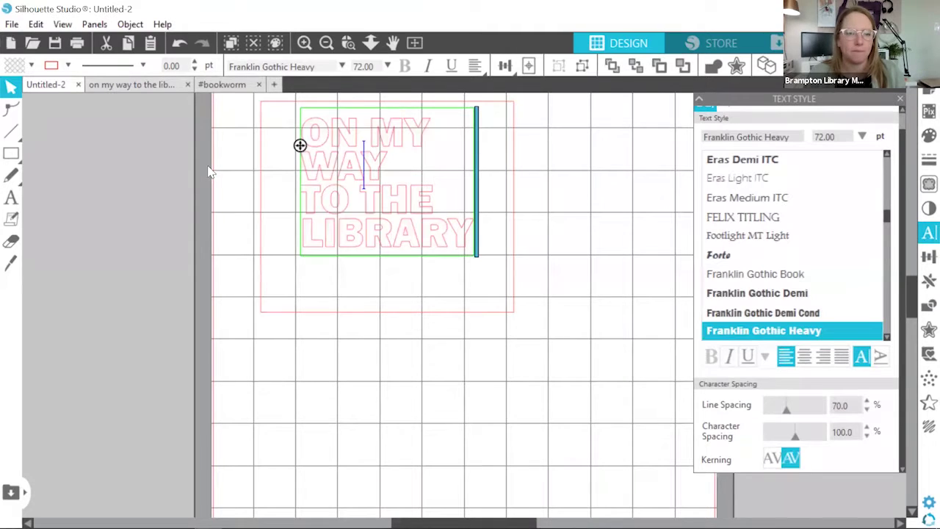
left_click(339, 176)
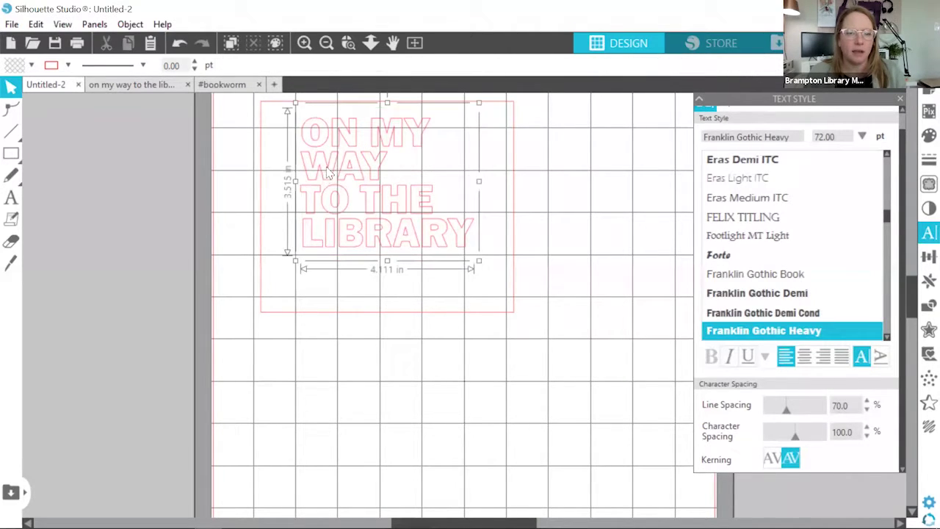
left_click_drag(321, 171, 294, 174)
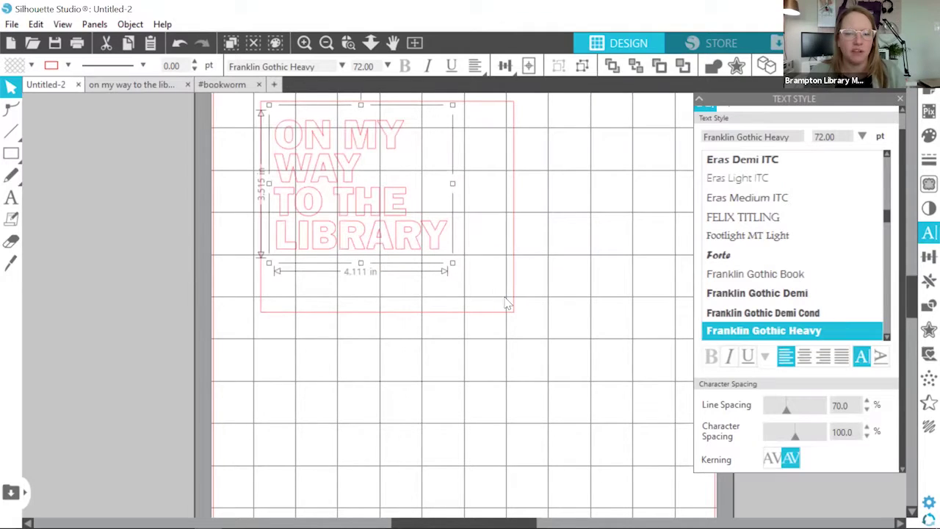
left_click_drag(508, 308, 500, 320)
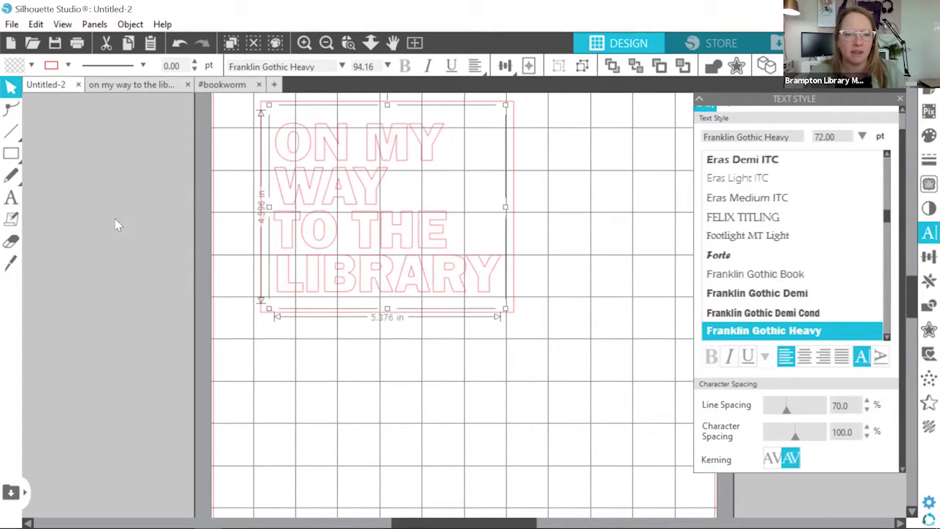
left_click(319, 230)
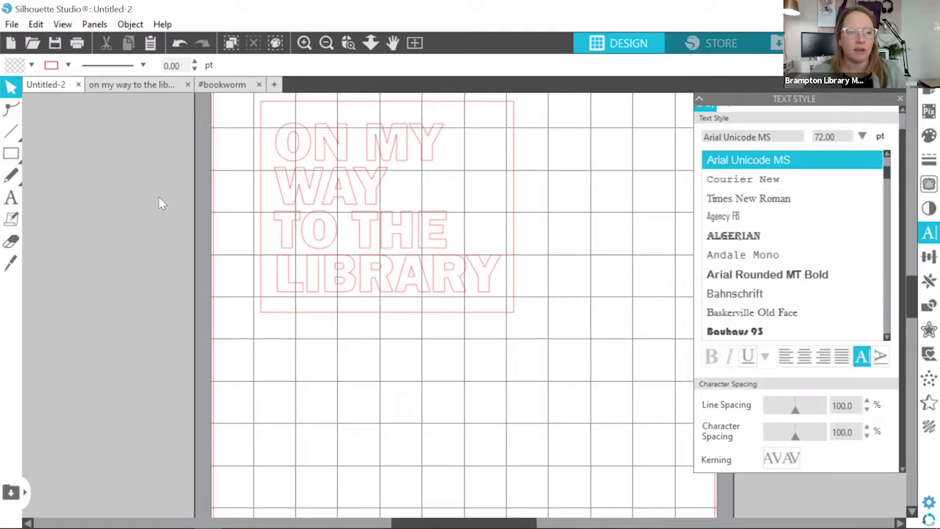
left_click(139, 86)
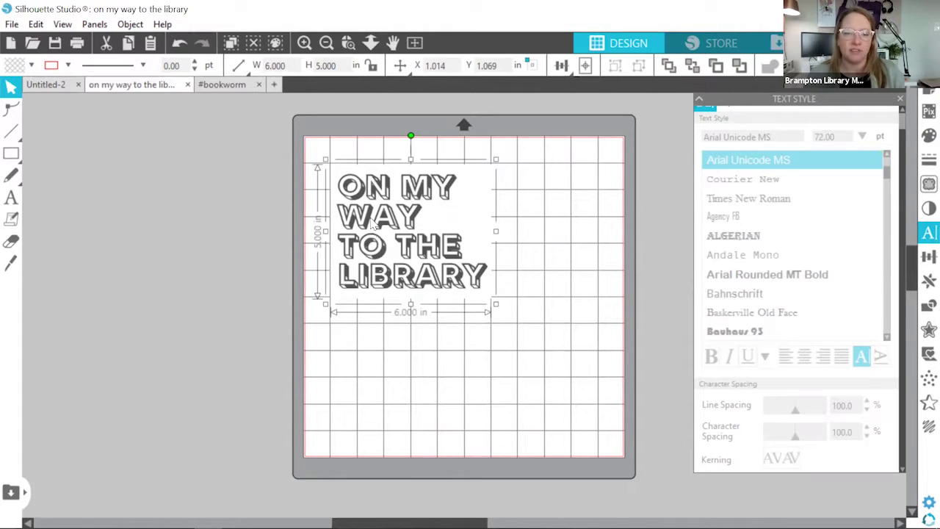
Move the 3-D lettering image up and slightly right on the mat, then open the Trace panel
left_click_drag(372, 233, 386, 215)
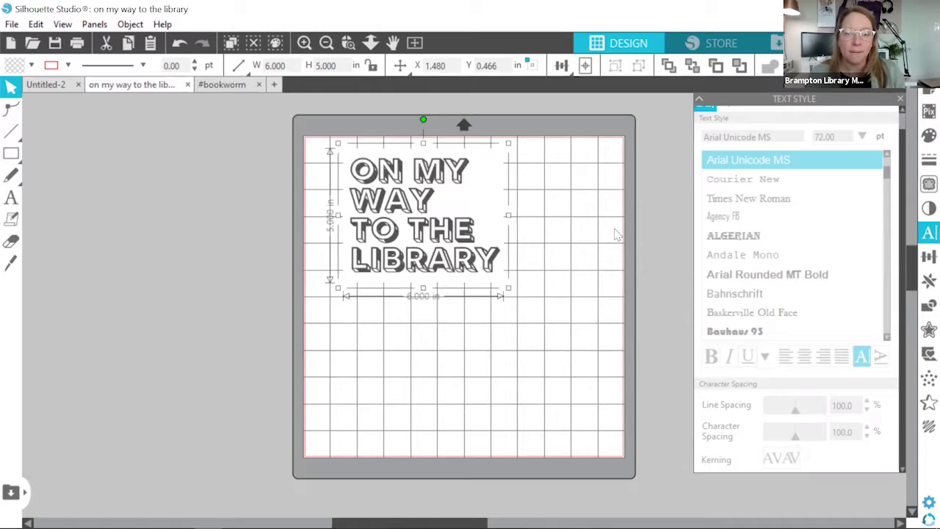
left_click(256, 221)
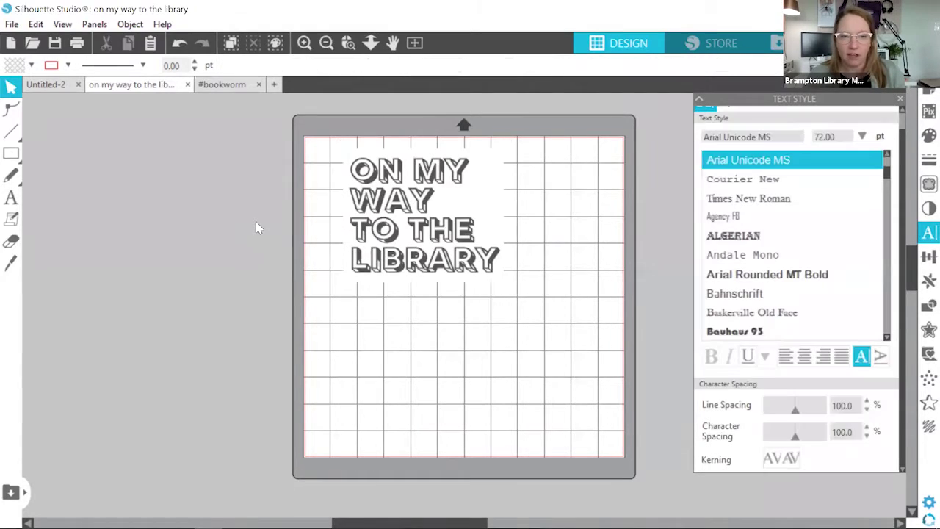
left_click(927, 186)
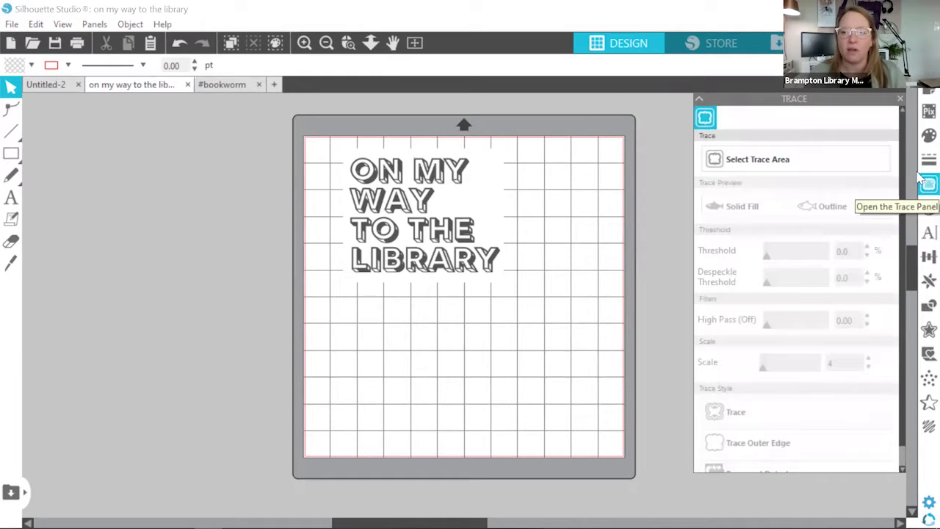
Mark a trace area over the whole lettering and trace it at a 45 threshold
left_click(783, 160)
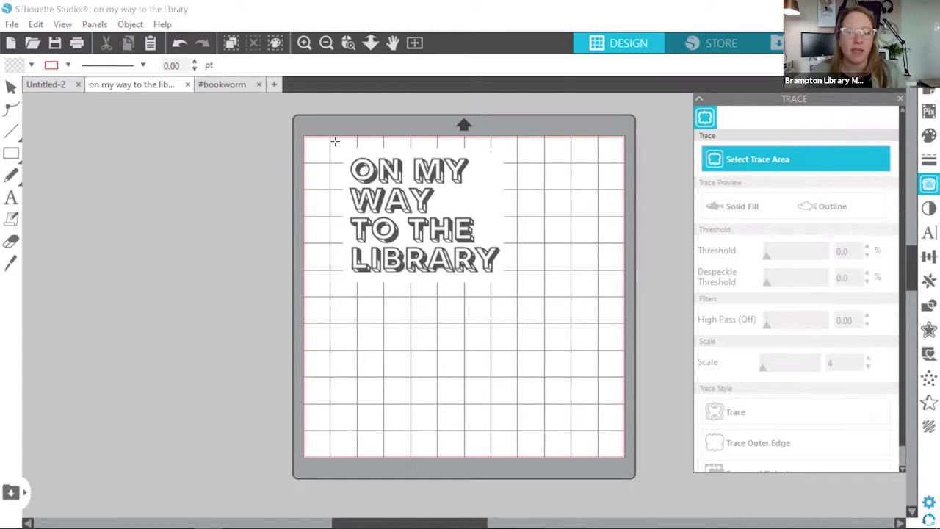
left_click_drag(335, 141, 435, 200)
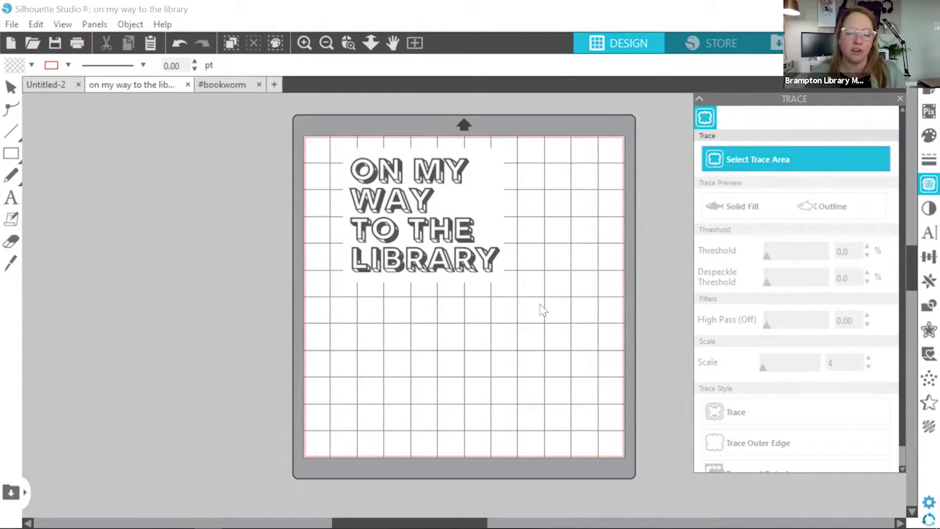
left_click_drag(540, 310, 540, 311)
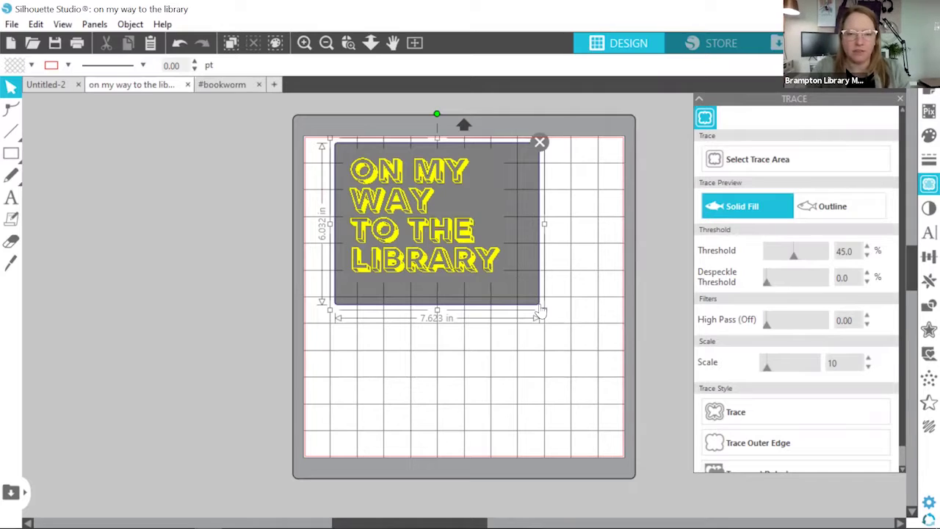
scroll(573, 261, "up", 1)
scroll(573, 261, "up", 1)
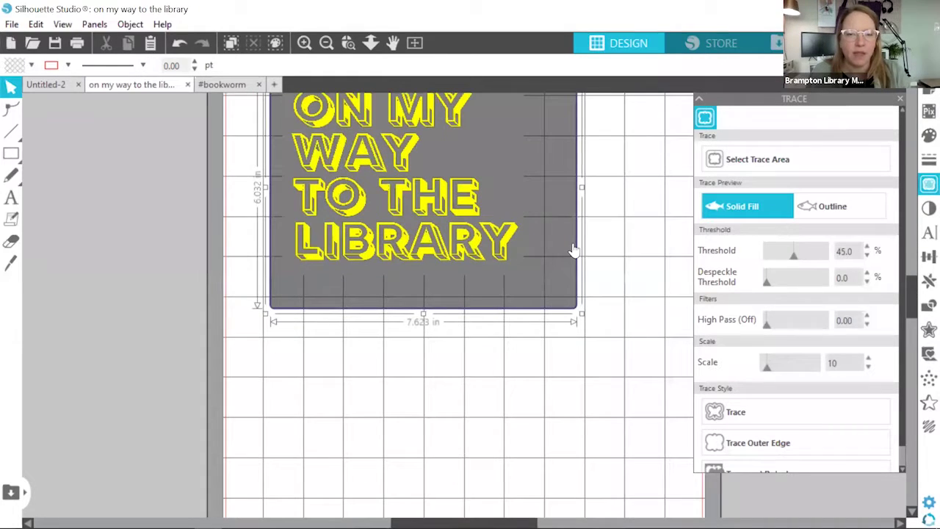
scroll(574, 253, "up", 1)
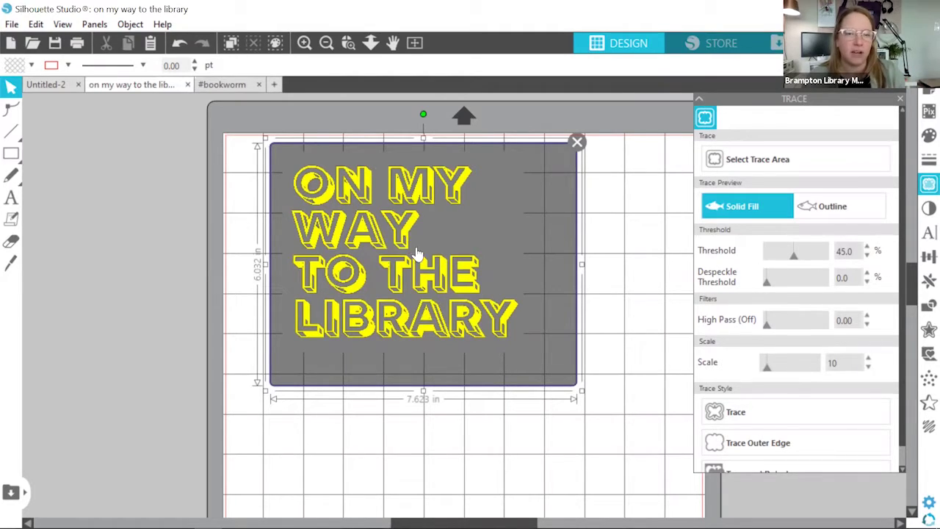
left_click(750, 414)
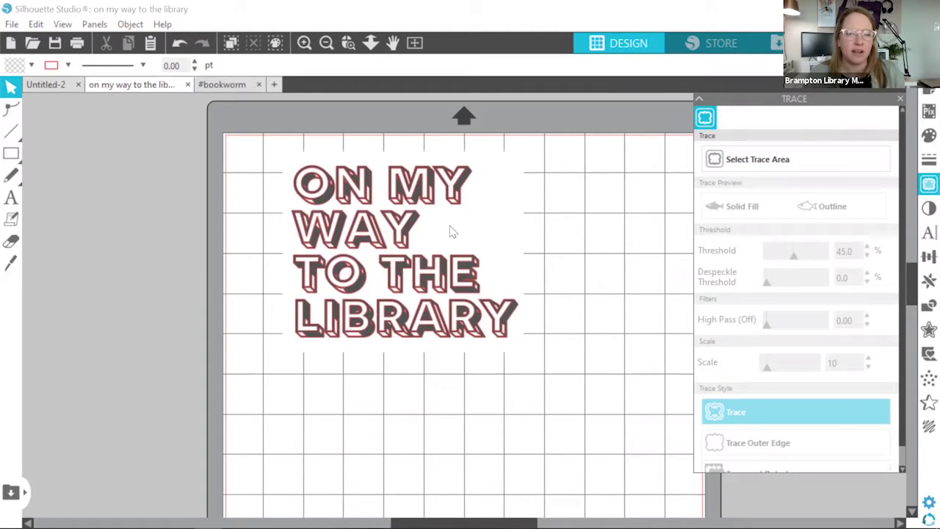
Move the original image off the mat and the traced lines to the top-left corner
left_click_drag(136, 289, 136, 289)
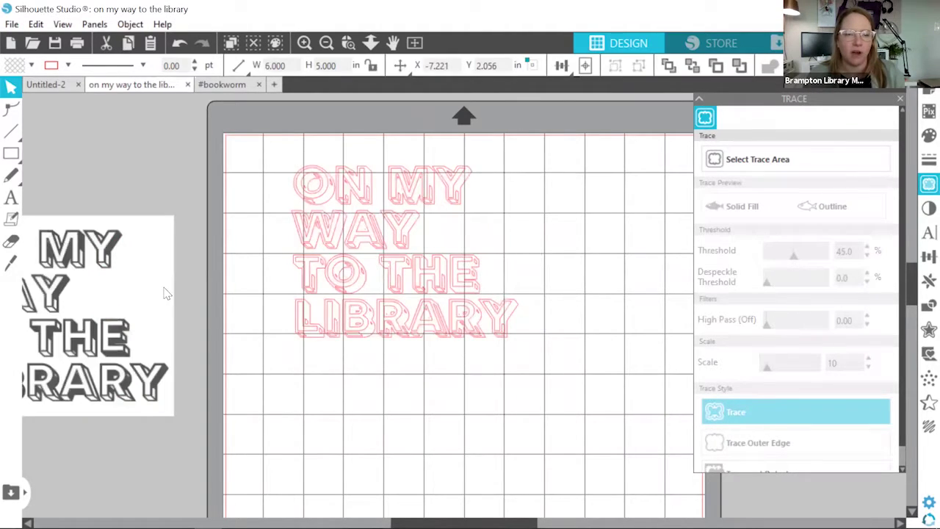
left_click(596, 387)
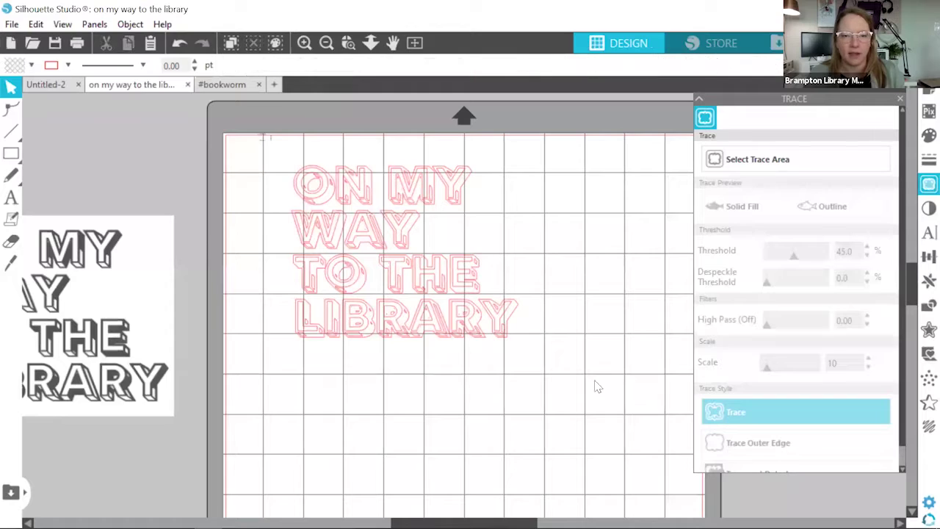
left_click(439, 291)
left_click_drag(433, 282, 416, 272)
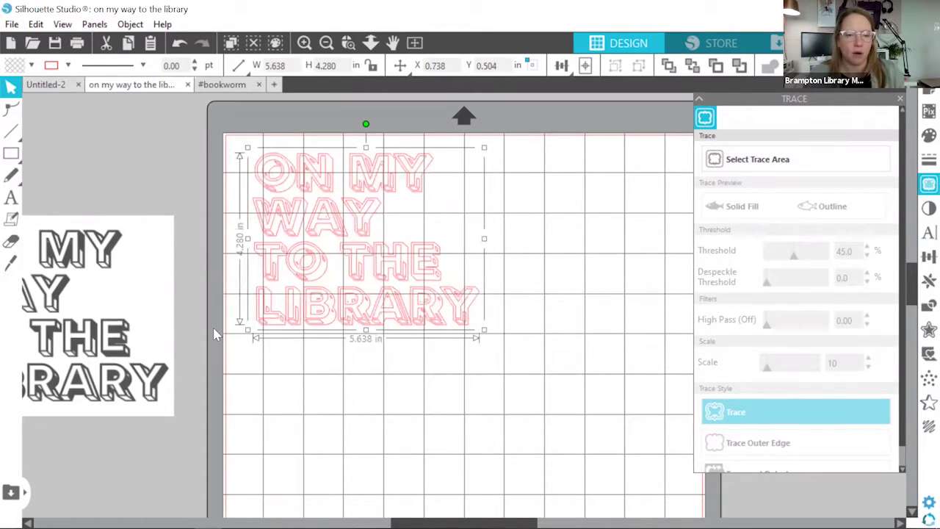
left_click(194, 337)
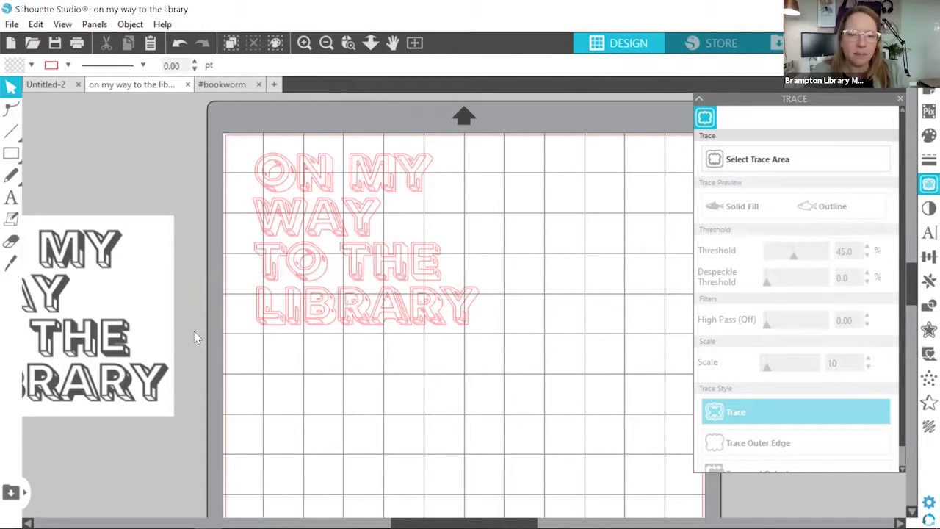
scroll(433, 352, "down", 3)
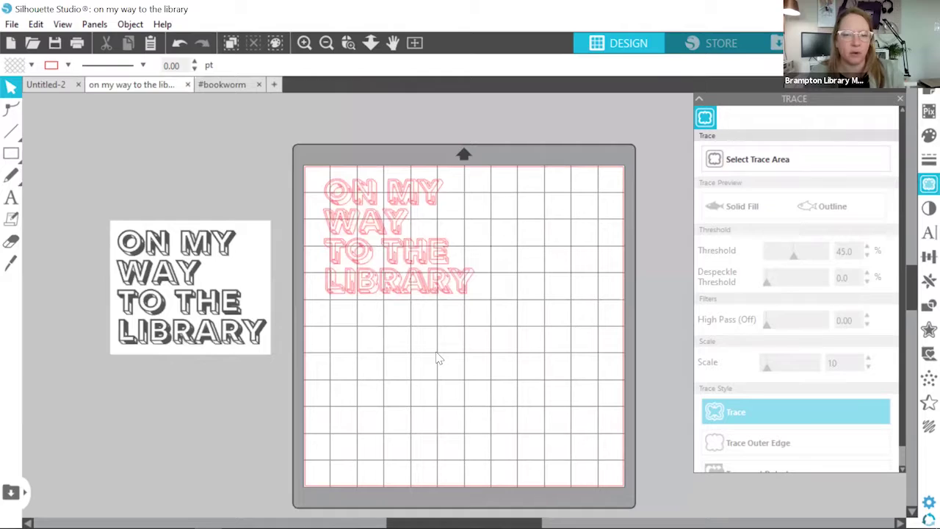
scroll(437, 358, "down", 1)
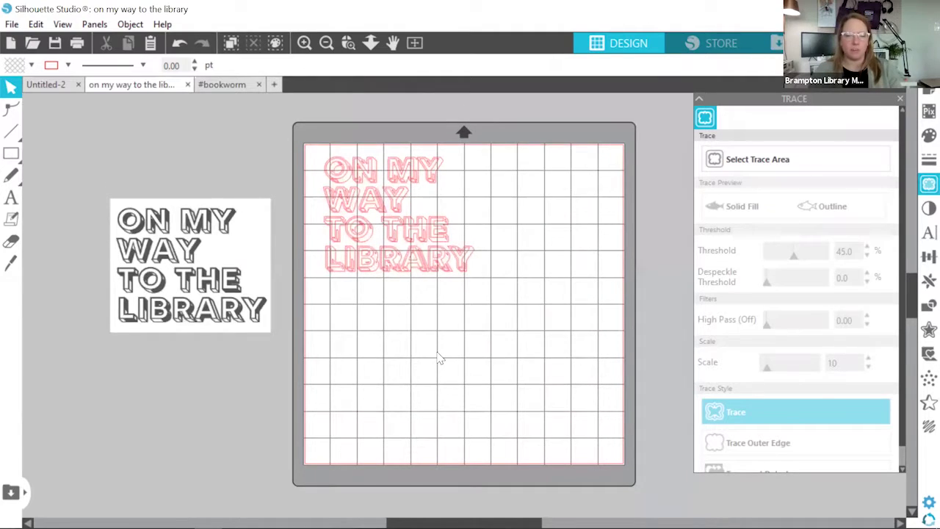
scroll(438, 358, "down", 1)
scroll(439, 359, "up", 1)
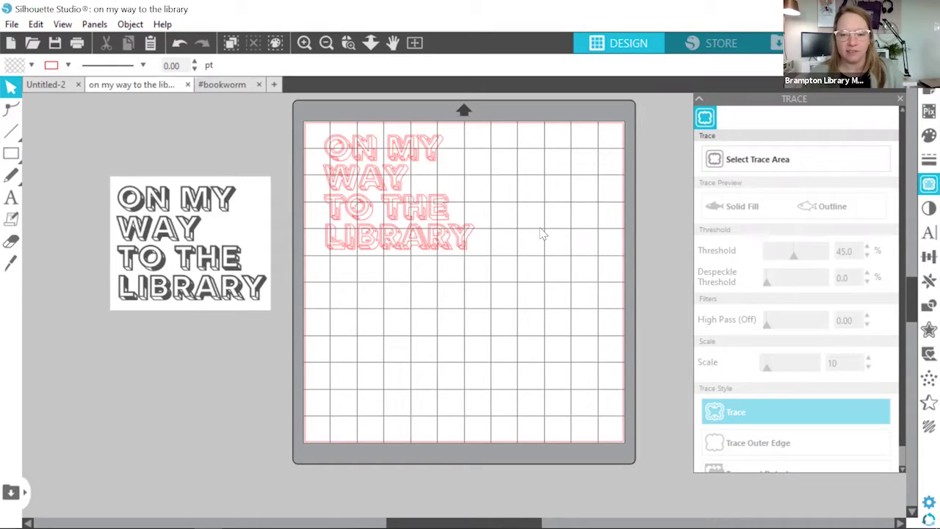
left_click(380, 232)
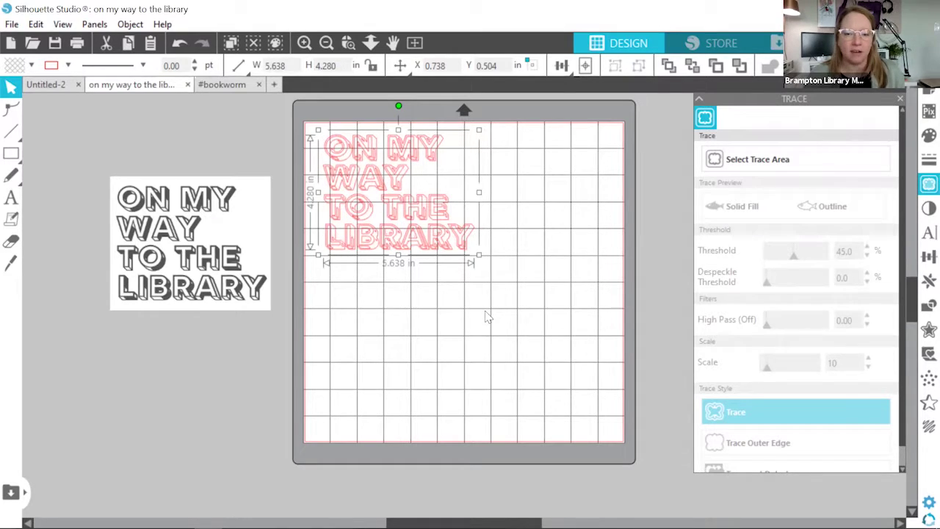
Flip the traced lettering horizontally from its right-click menu
right_click(411, 160)
left_click(467, 308)
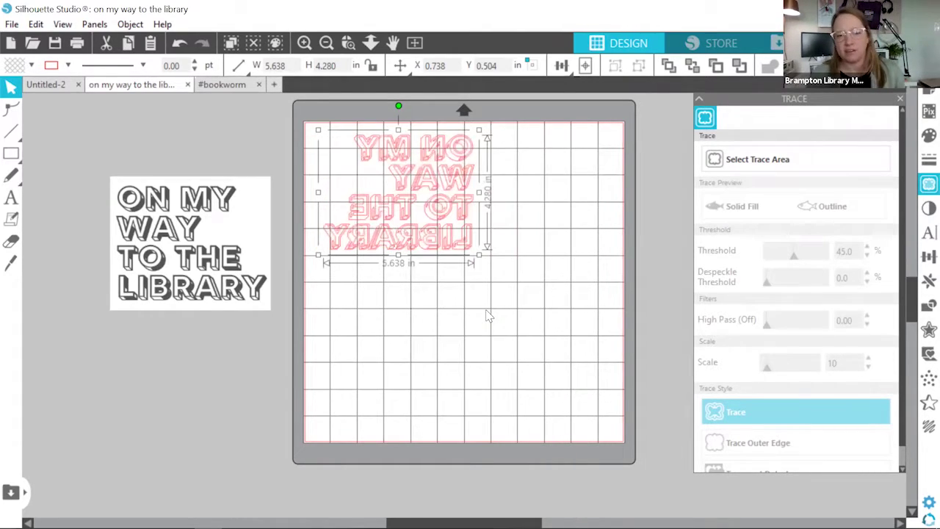
left_click(269, 128)
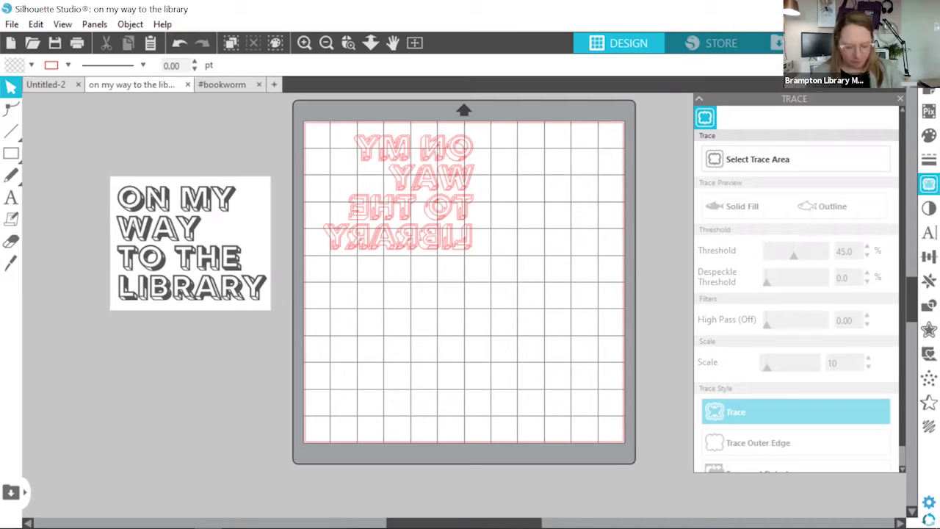
In the Send settings, choose Heat Transfer, Smooth material (Force 4, Speed 8)
key("ctrl+F4")
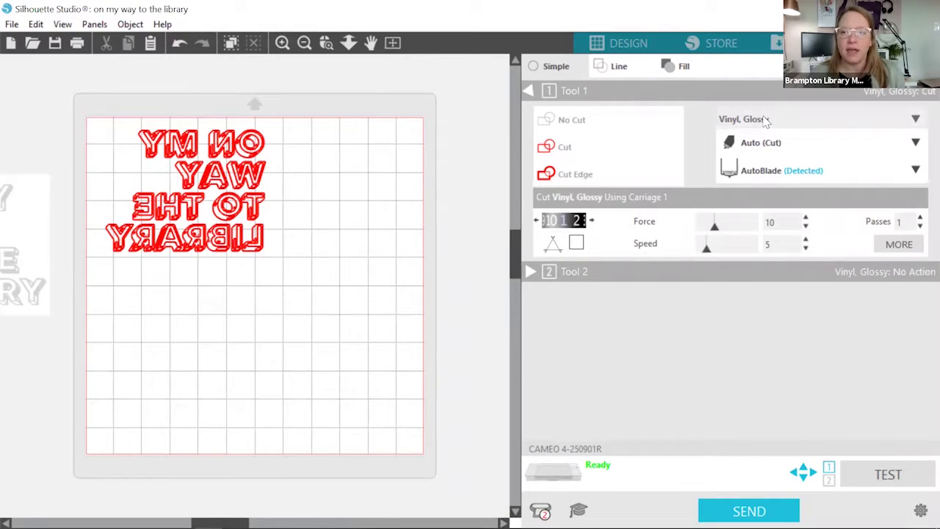
left_click(764, 121)
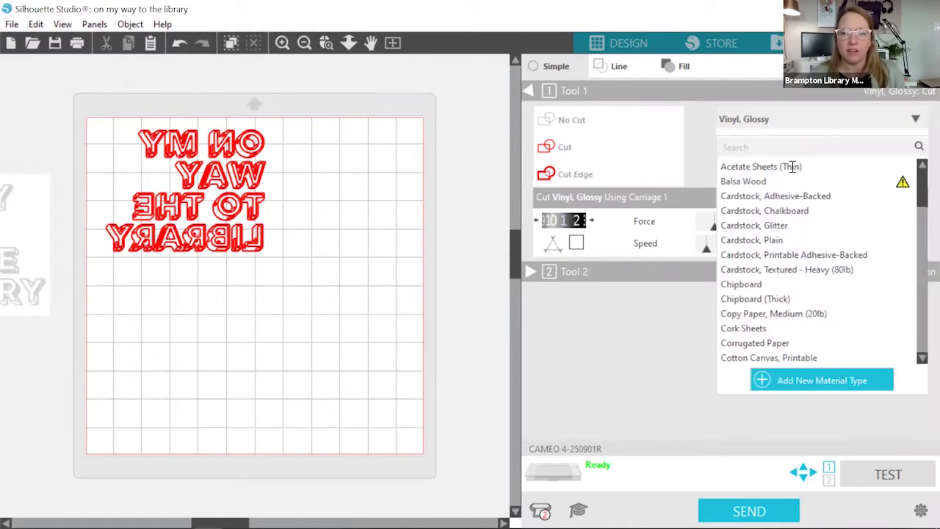
type("h")
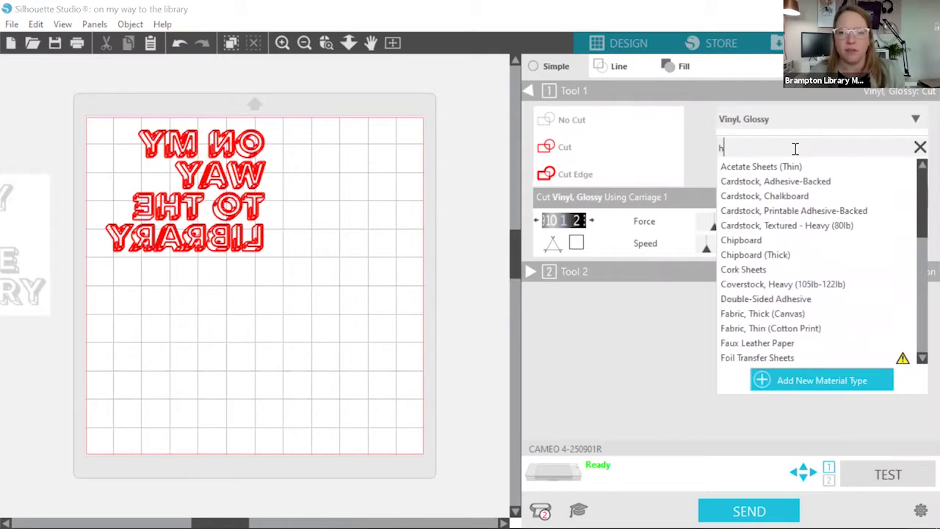
type("eat")
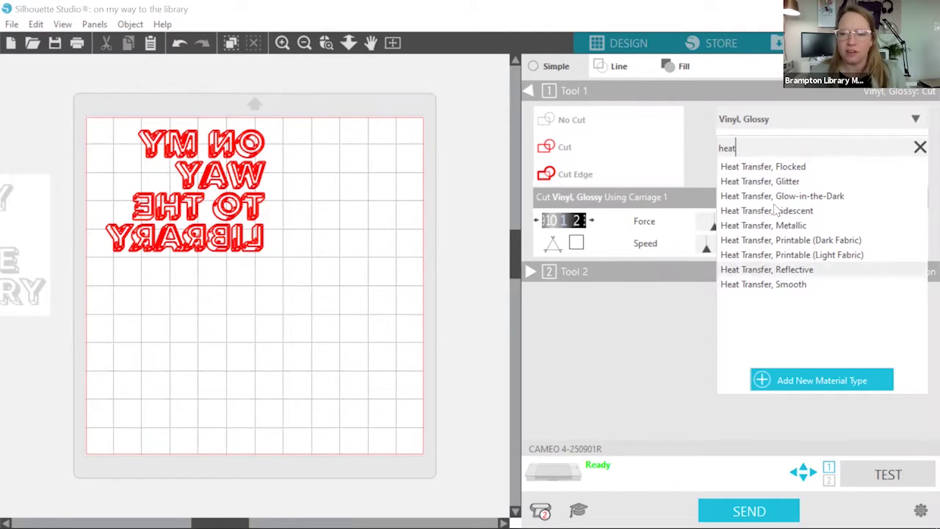
left_click(762, 286)
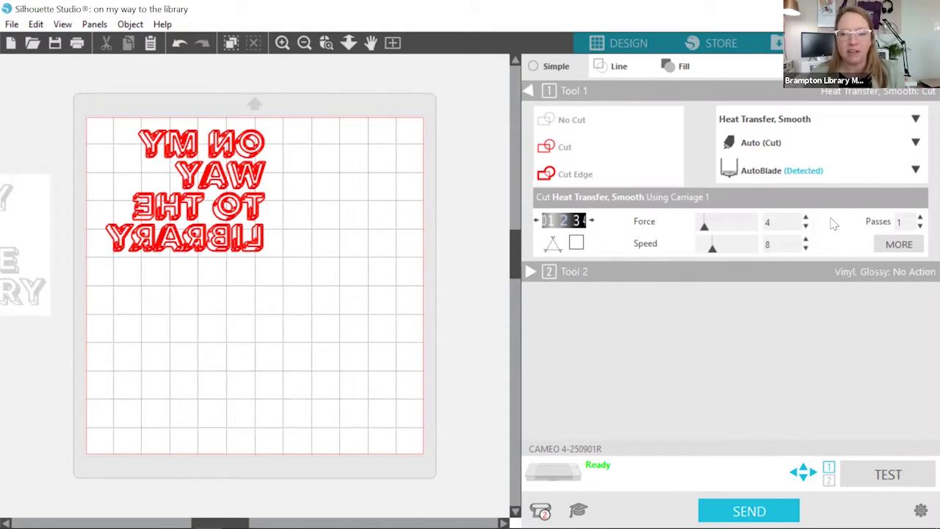
left_click(805, 247)
left_click(806, 247)
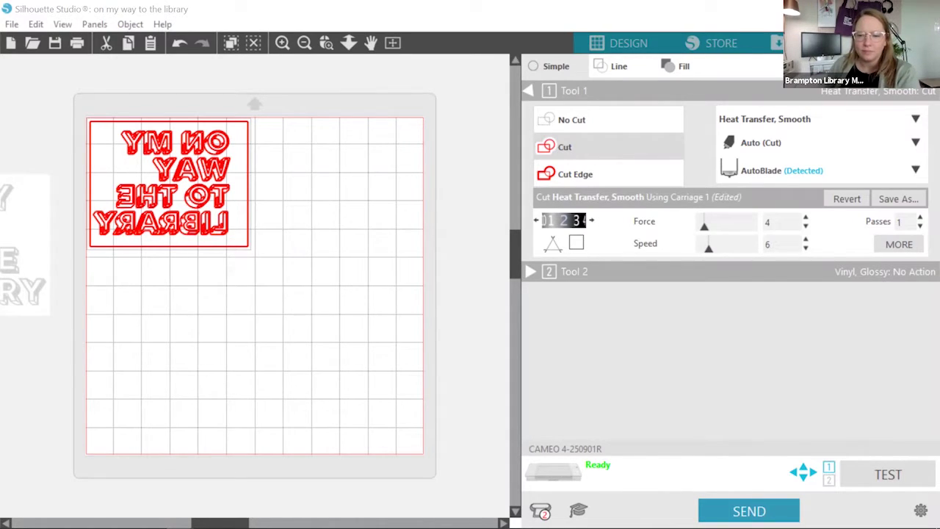
Send the mirrored design to the CAMEO 4 using Send As-Is
left_click(748, 510)
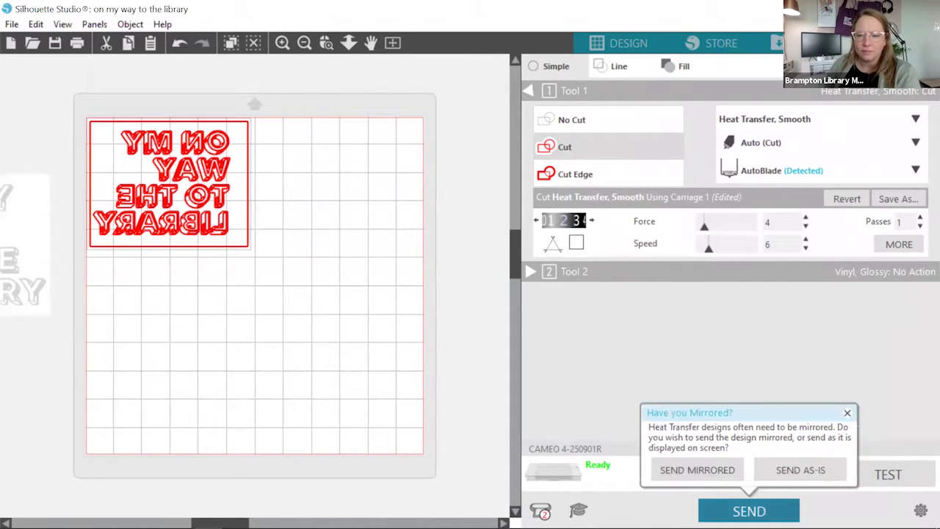
left_click(785, 474)
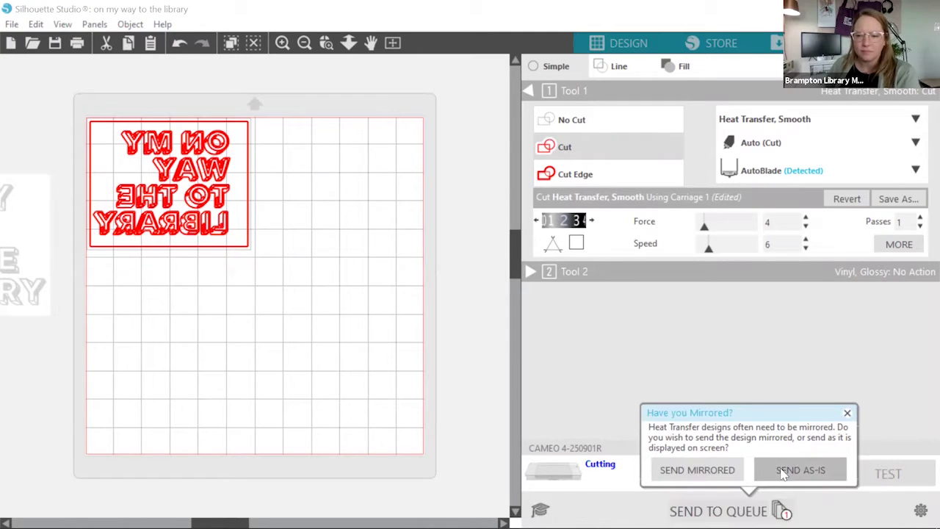
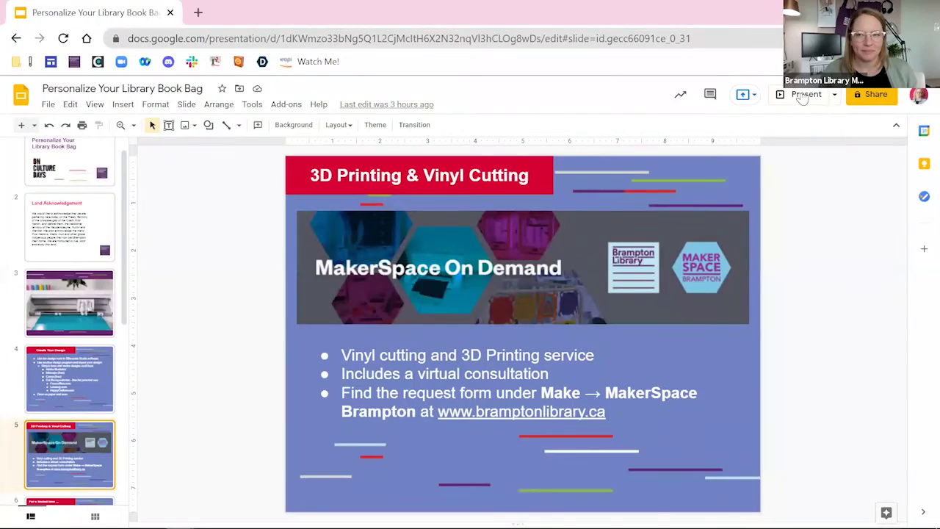
Start the slideshow full screen from slide 5, '3D Printing & Vinyl Cutting'
left_click(804, 96)
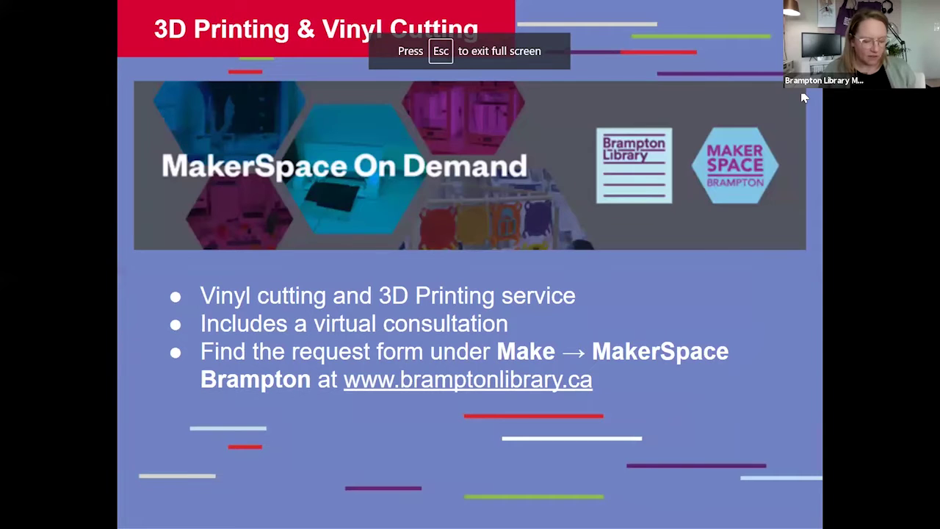